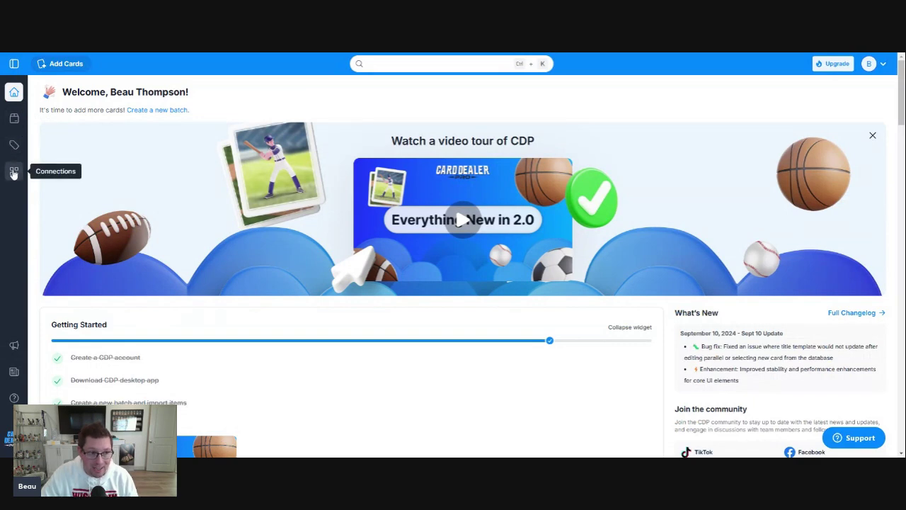
Open the eBay connection's Export Templates page to list its three listing templates
left_click(14, 174)
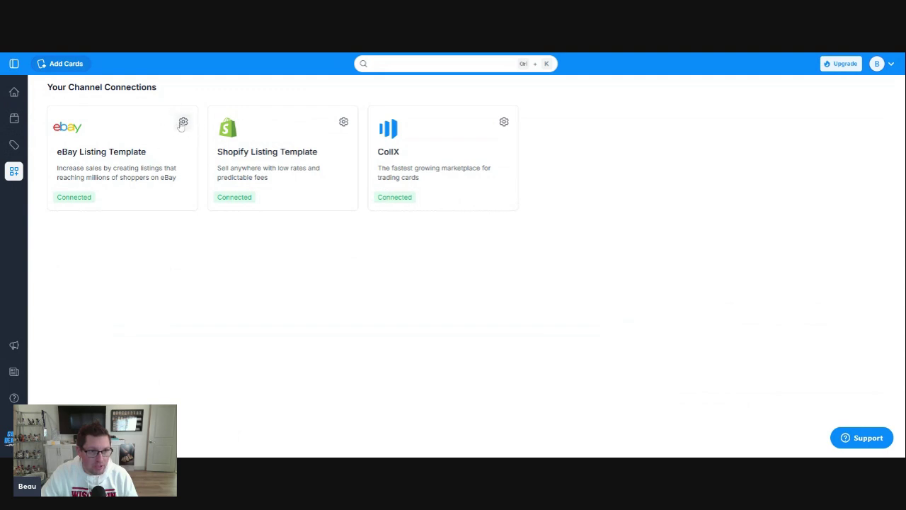
left_click(182, 123)
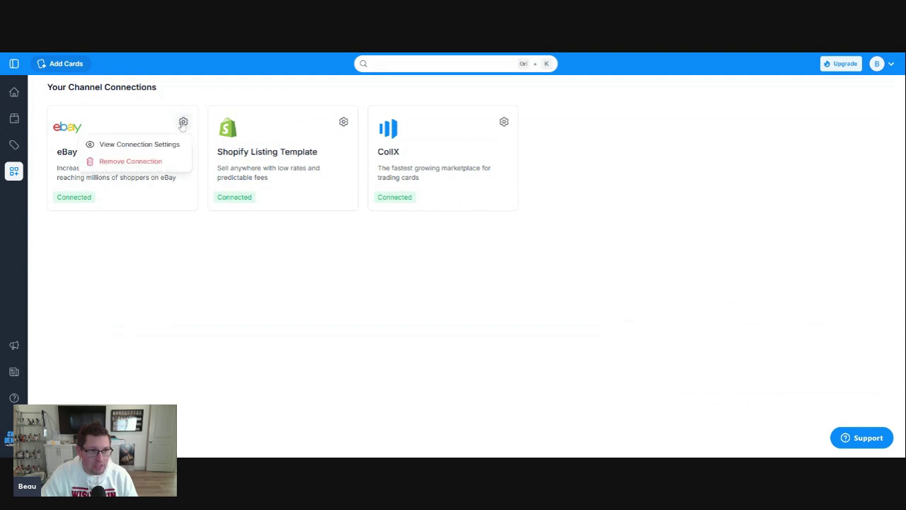
left_click(141, 144)
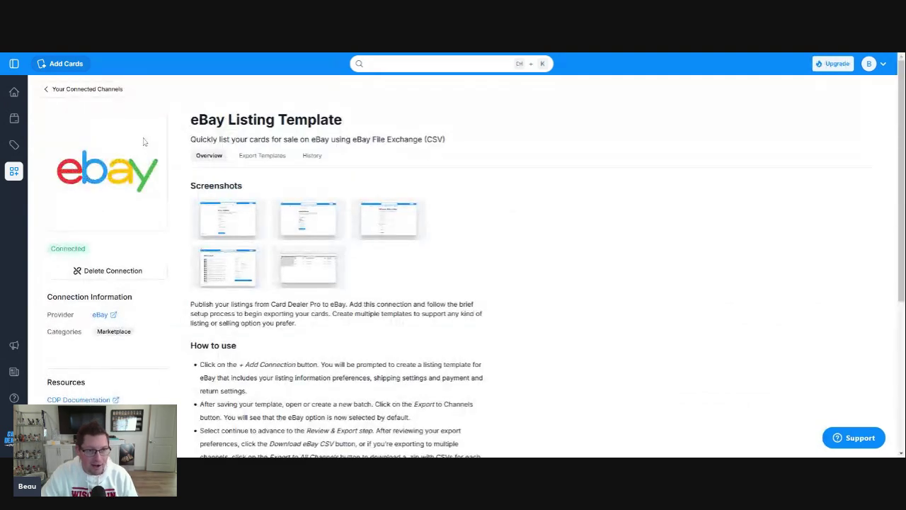
left_click(258, 158)
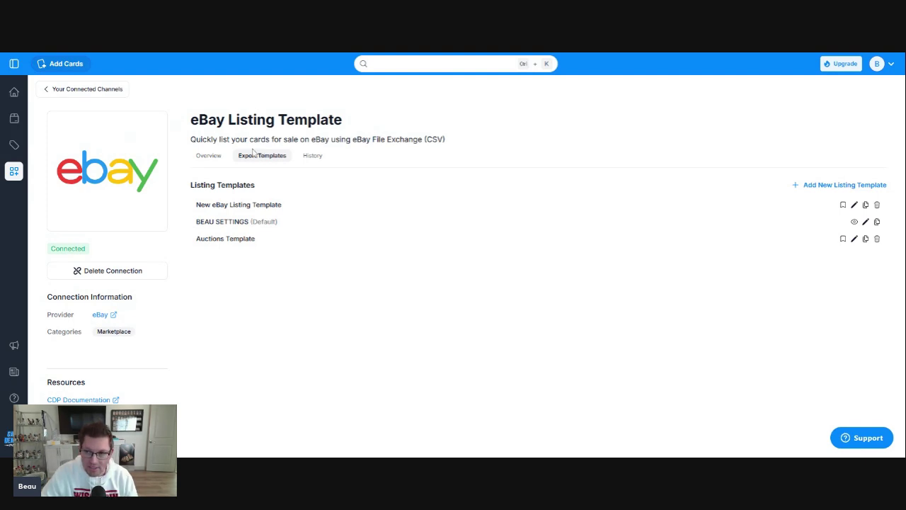
Create template 'Cubs Auctions For Video' as an auction starting at $0.99 with Buy It Now off
left_click(800, 184)
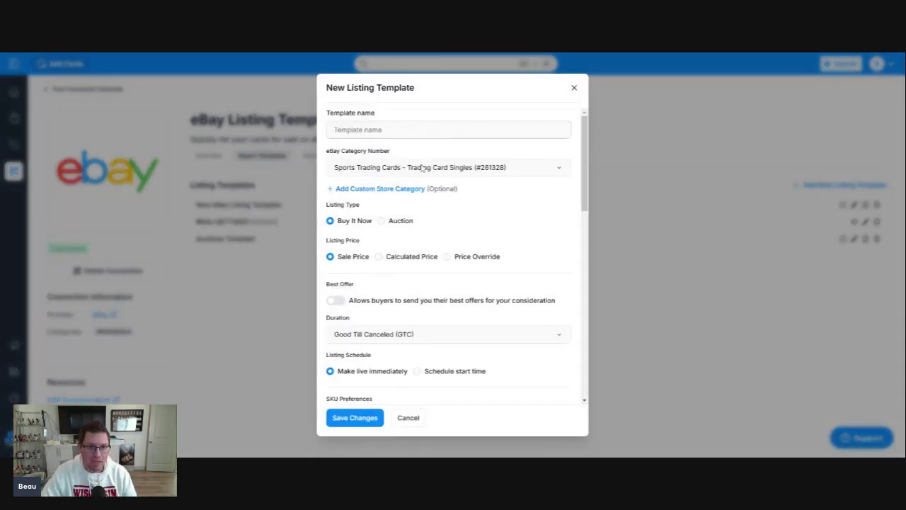
left_click(425, 130)
type("Cubs Aucti")
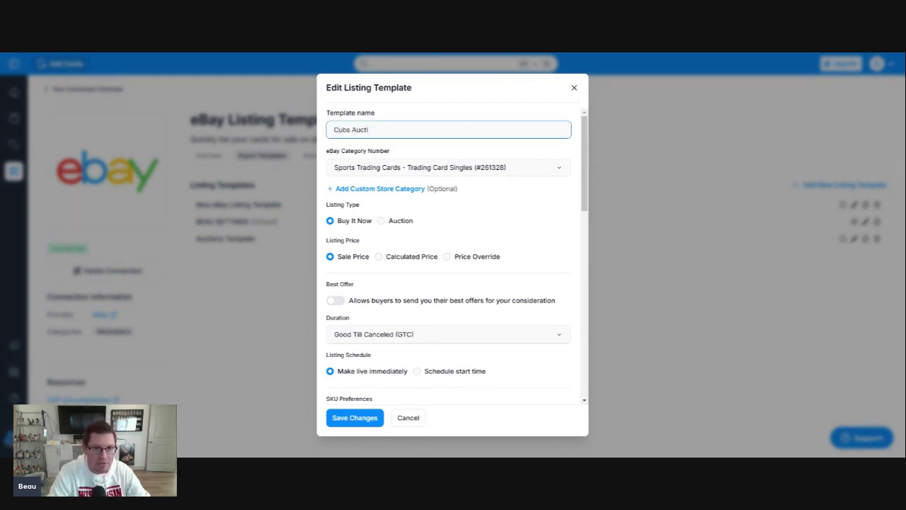
type("ons For C")
type("ideo")
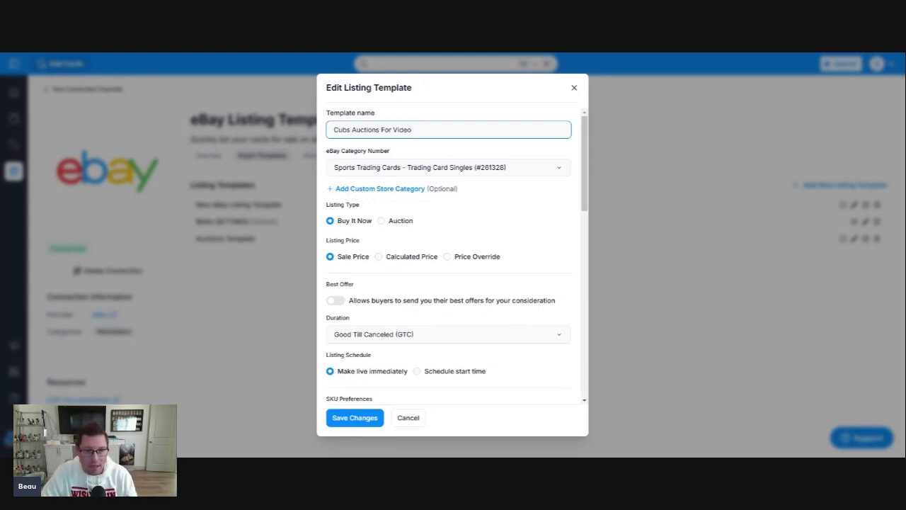
left_click(381, 221)
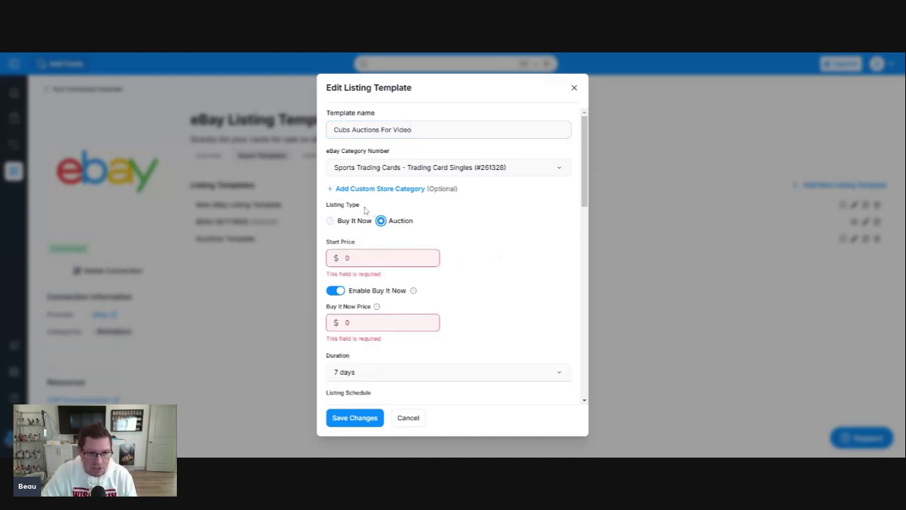
type("0.99")
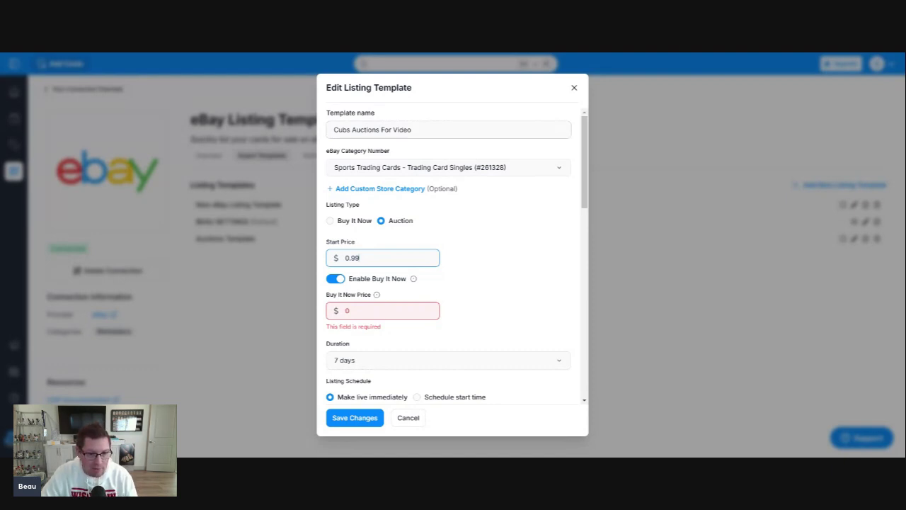
left_click(342, 280)
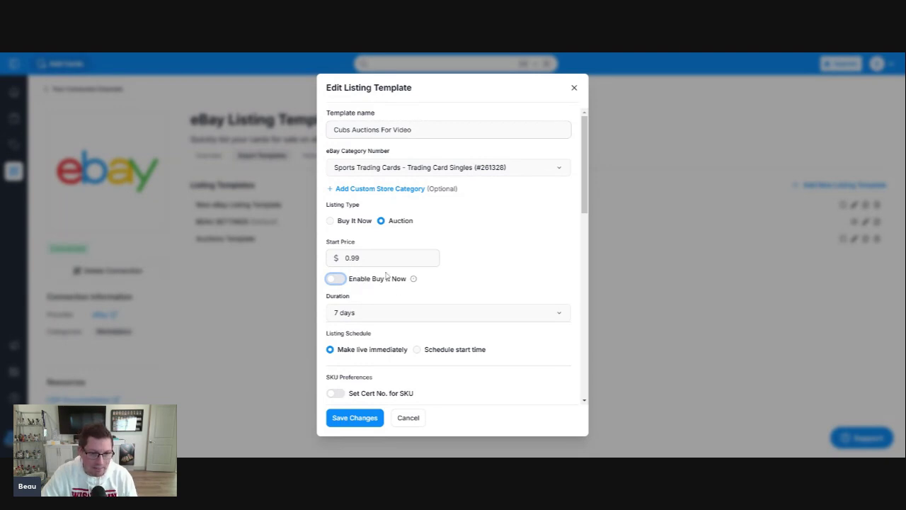
Schedule the listings to start 11/15/2024 at 8:30 PM
scroll(386, 276, "down", 2)
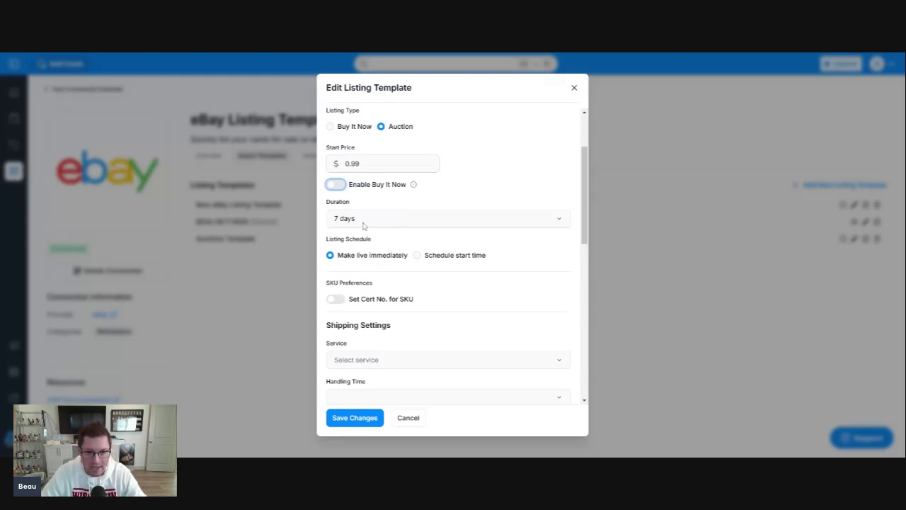
left_click(417, 256)
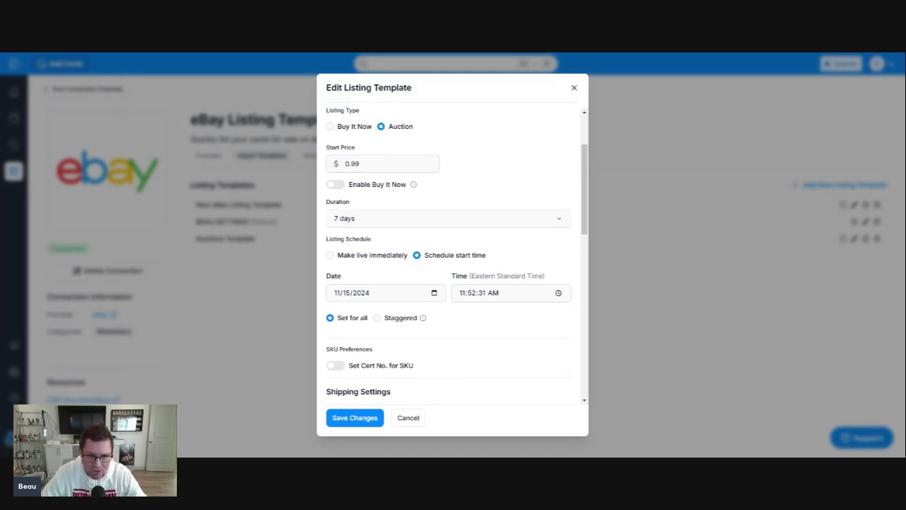
type("8")
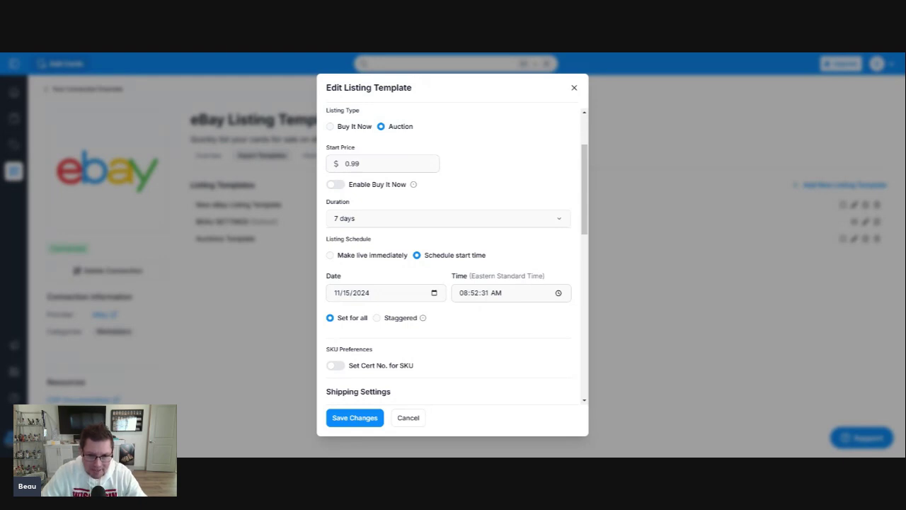
type("3000p")
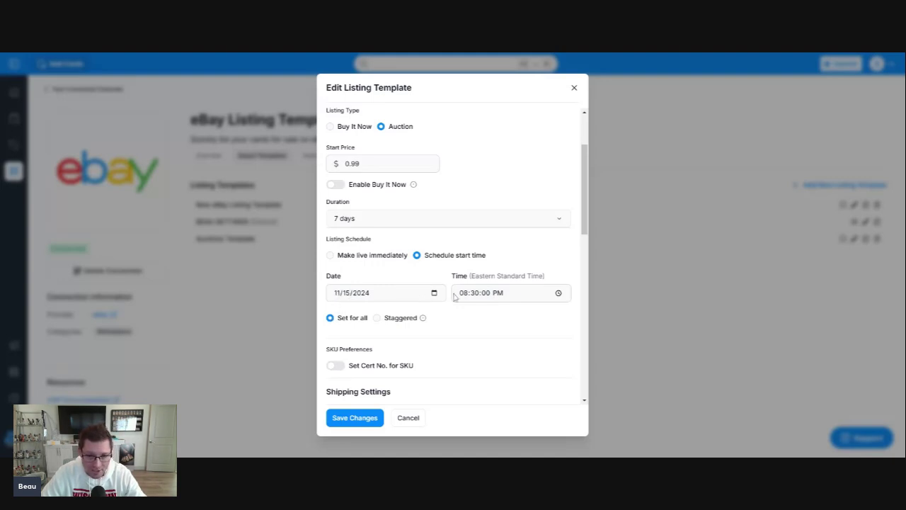
Stagger the auction starts with a 1-minute delay between listings
left_click(376, 318)
left_click(358, 357)
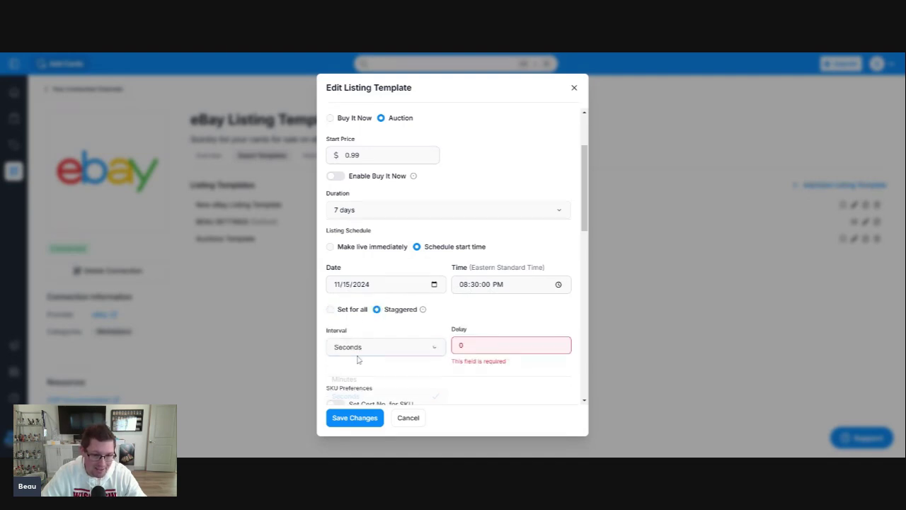
left_click(363, 349)
left_click(363, 350)
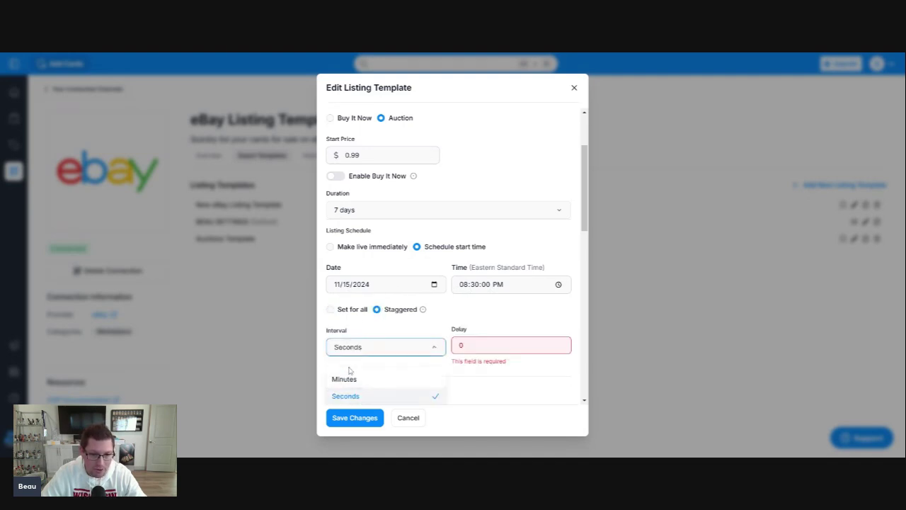
left_click(344, 378)
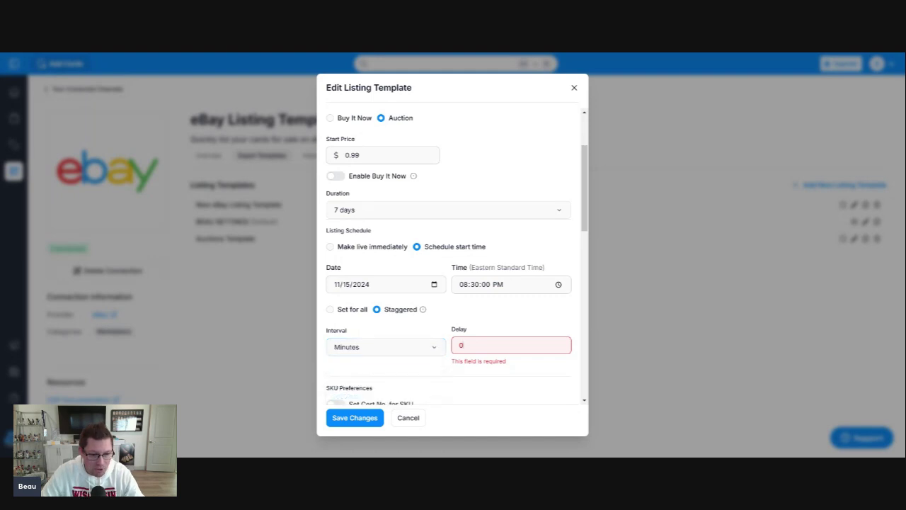
left_click(511, 346)
type("1")
left_click(427, 327)
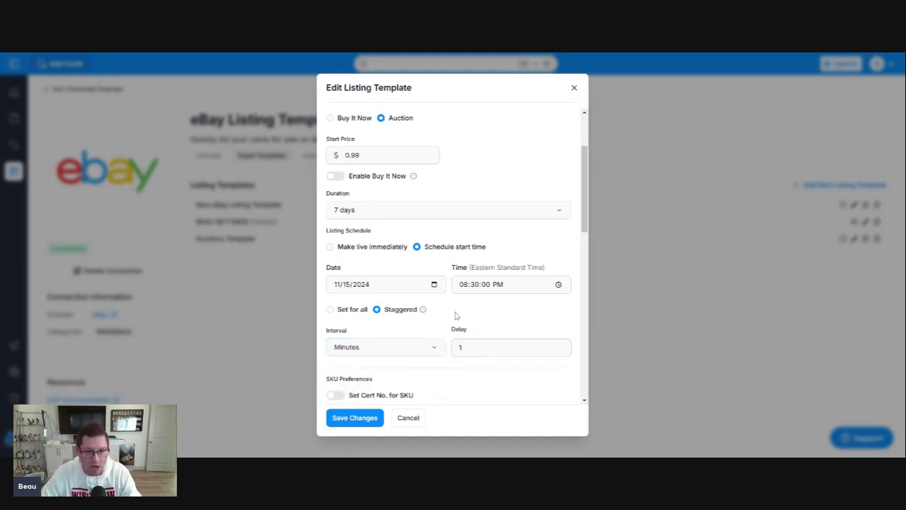
Set shipping service to eBay Standard Envelope with a 3-day handling time
scroll(460, 311, "down", 4)
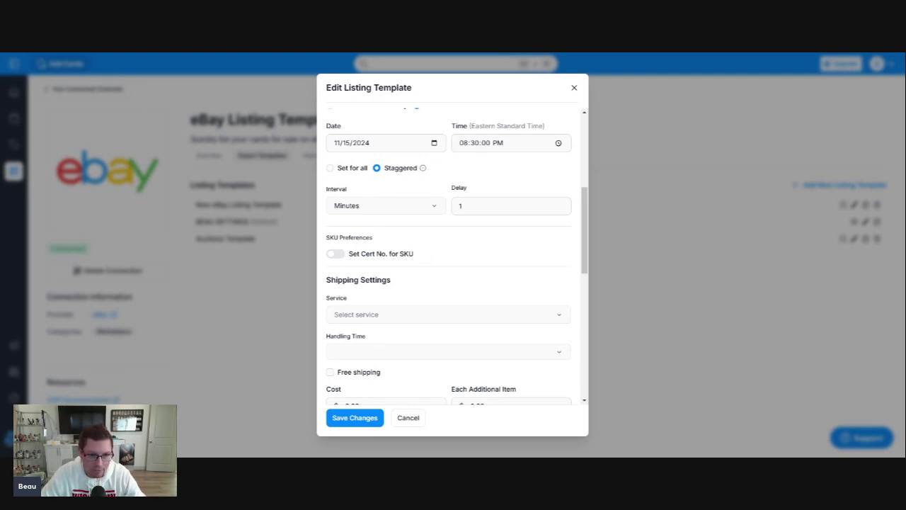
scroll(361, 250, "down", 1)
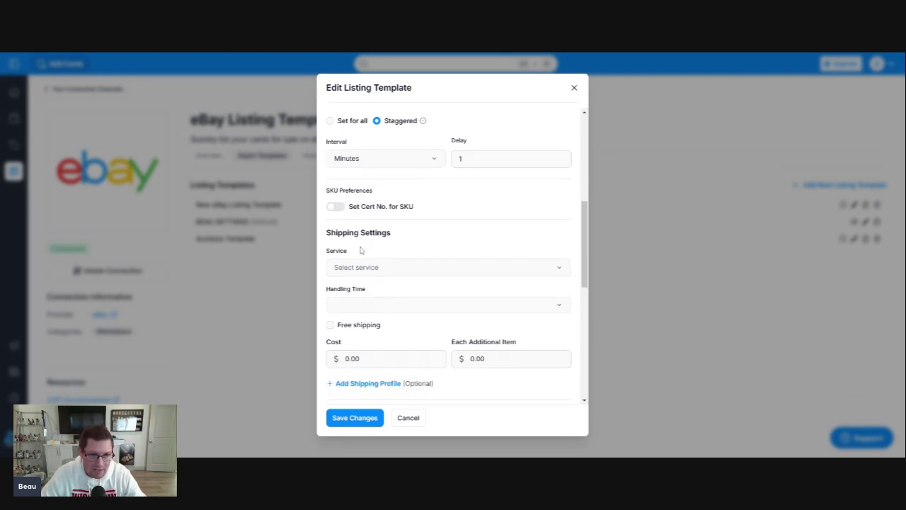
scroll(361, 250, "down", 2)
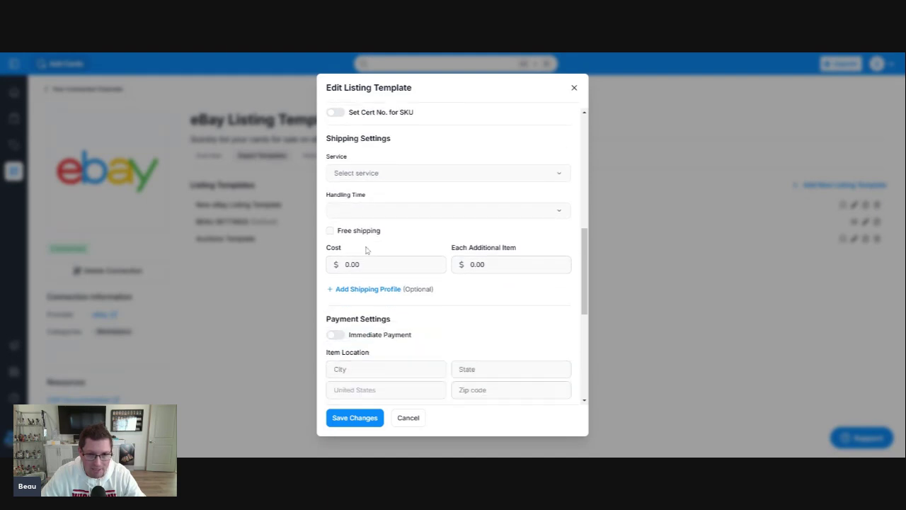
left_click(367, 174)
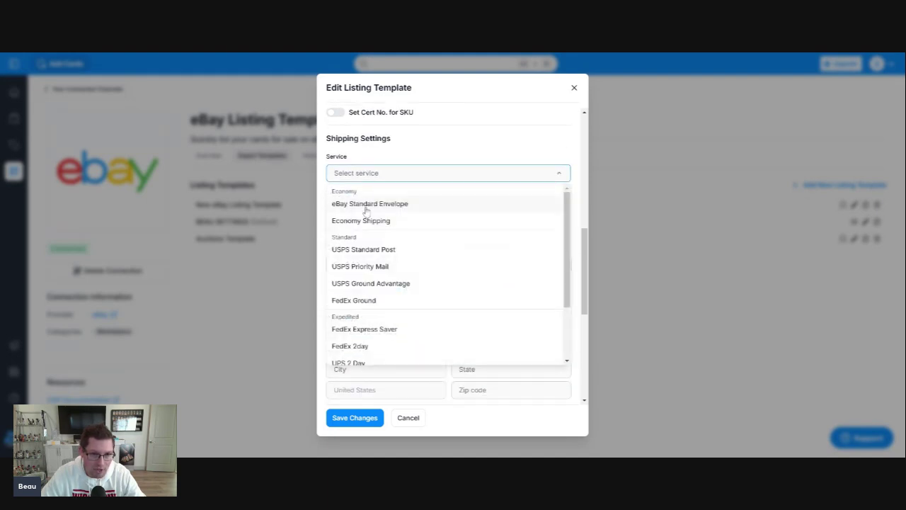
left_click(363, 203)
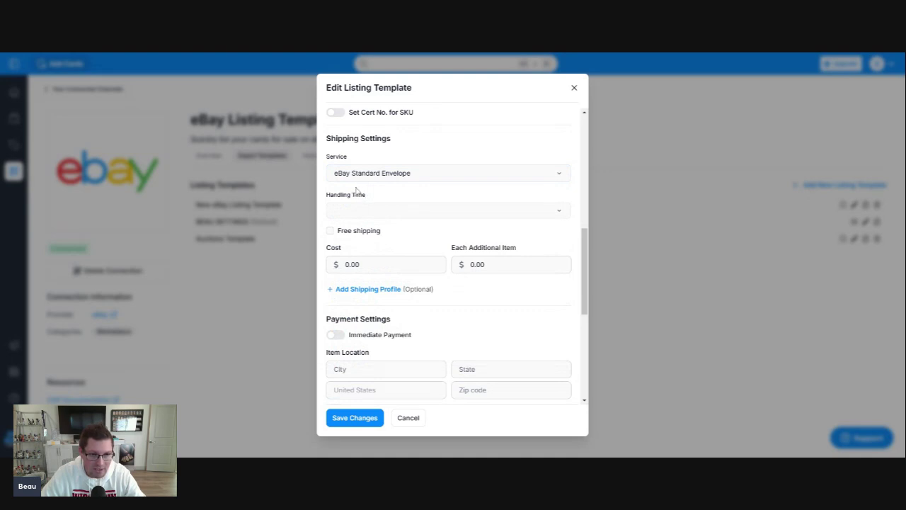
left_click(388, 214)
left_click(353, 291)
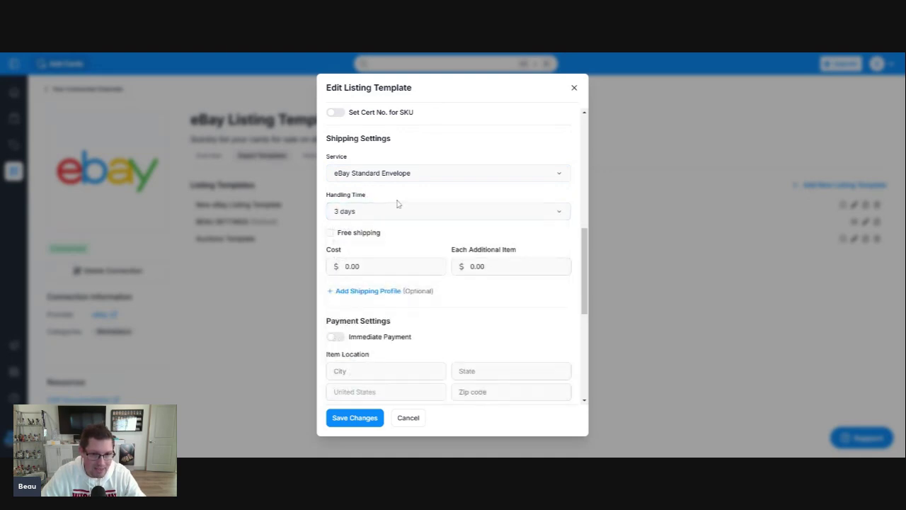
Set the shipping cost to $0.99
scroll(389, 200, "down", 1)
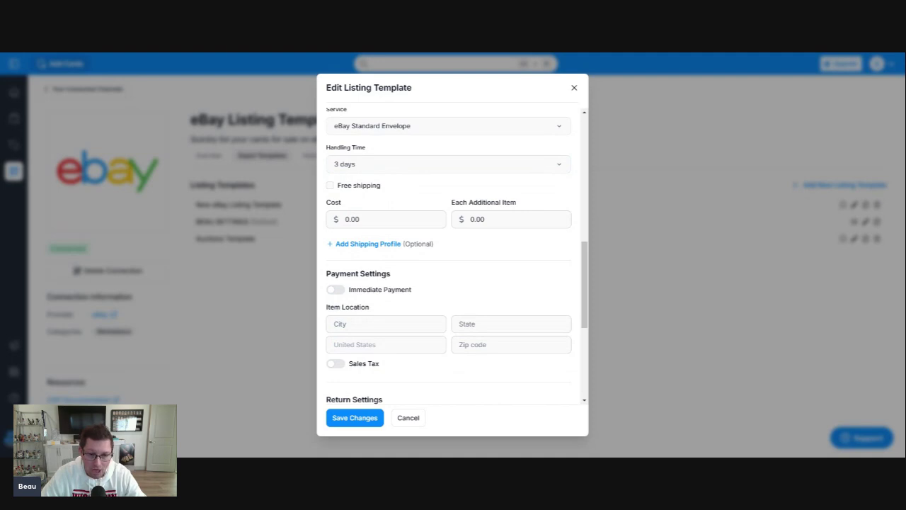
left_click(375, 218)
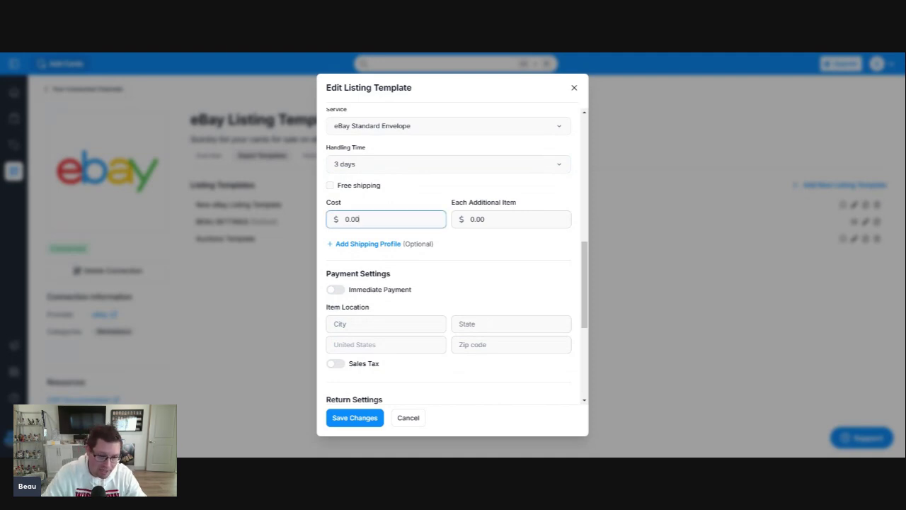
type("88")
key("BackSpace")
key("BackSpace")
key("BackSpace")
key("BackSpace")
key("BackSpace")
key("BackSpace")
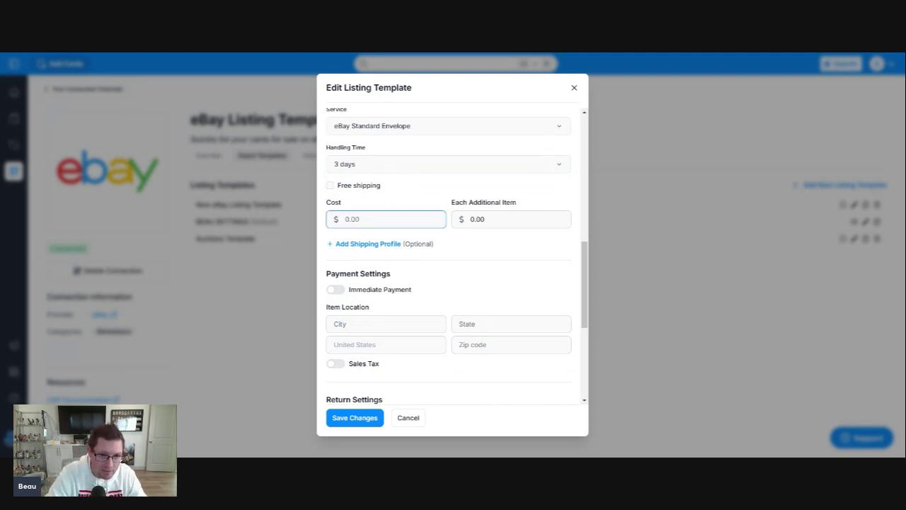
type("0.99")
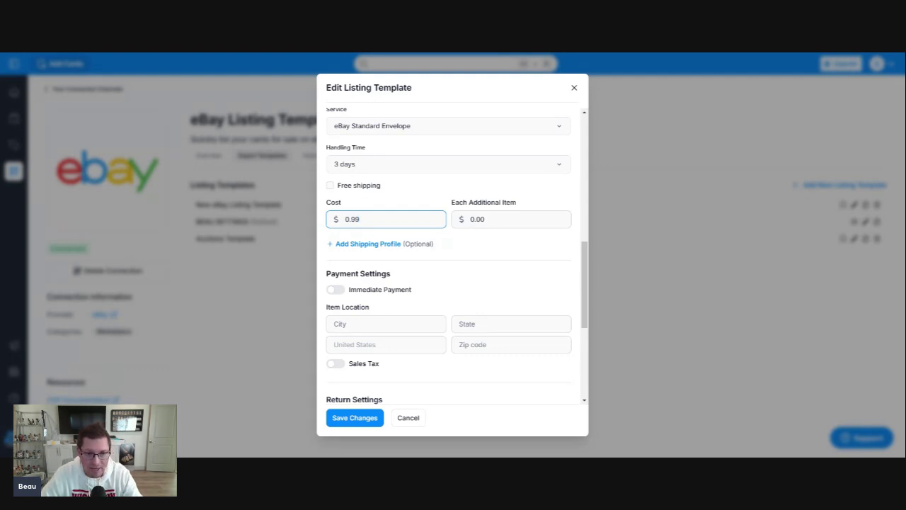
Enter the item location as Madison, WI and begin the zip code
scroll(393, 207, "down", 2)
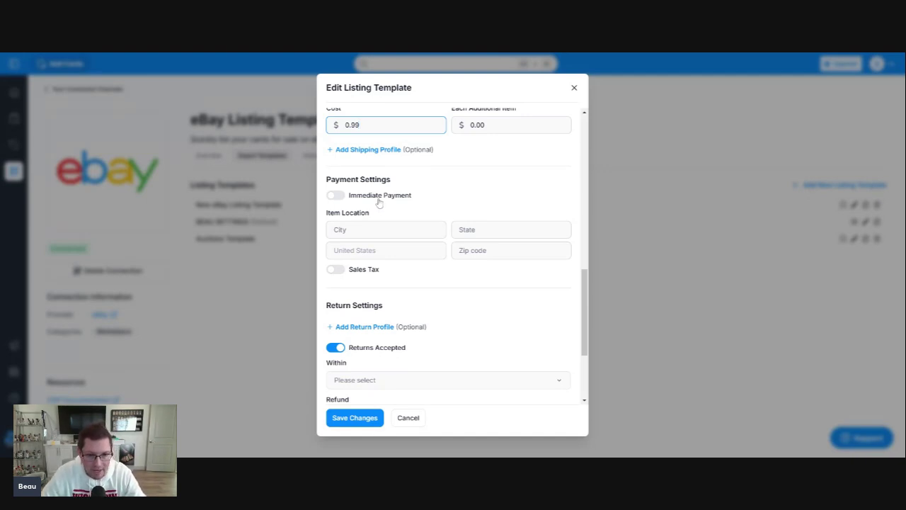
left_click(378, 229)
type("Ma")
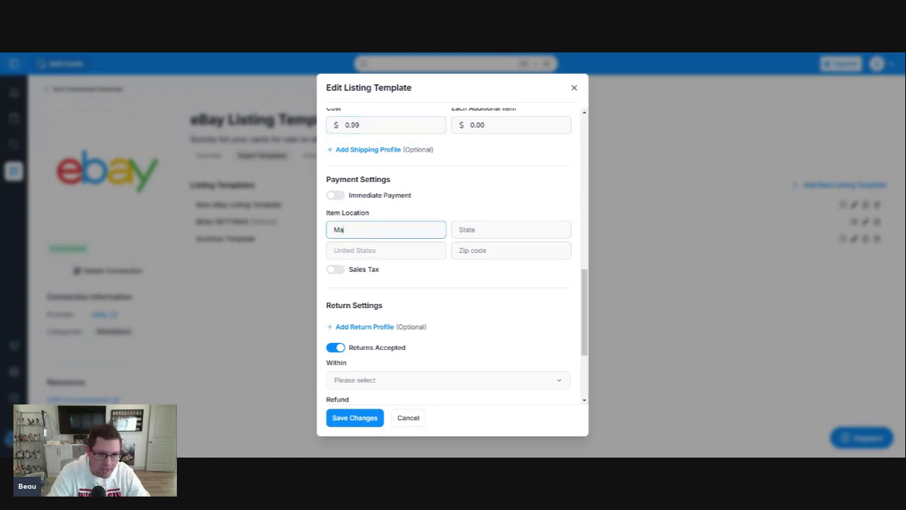
type("dison")
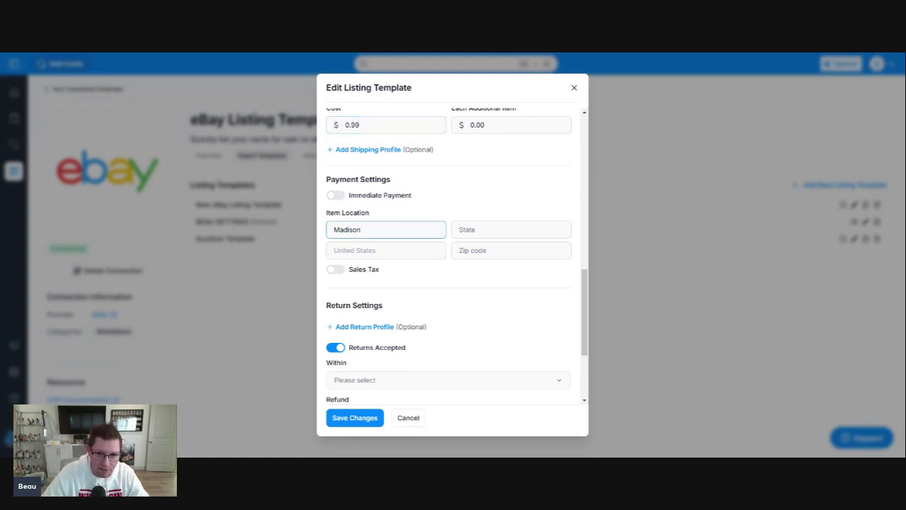
key("Tab")
type("WI")
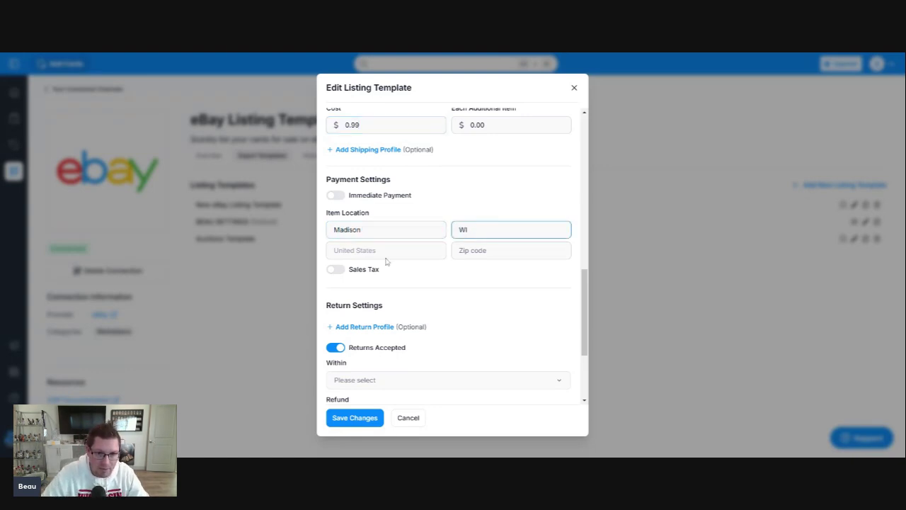
left_click(455, 256)
Enter zip 53717, set 30-day Money Back returns with buyer-paid shipping, and save the template
type("5371")
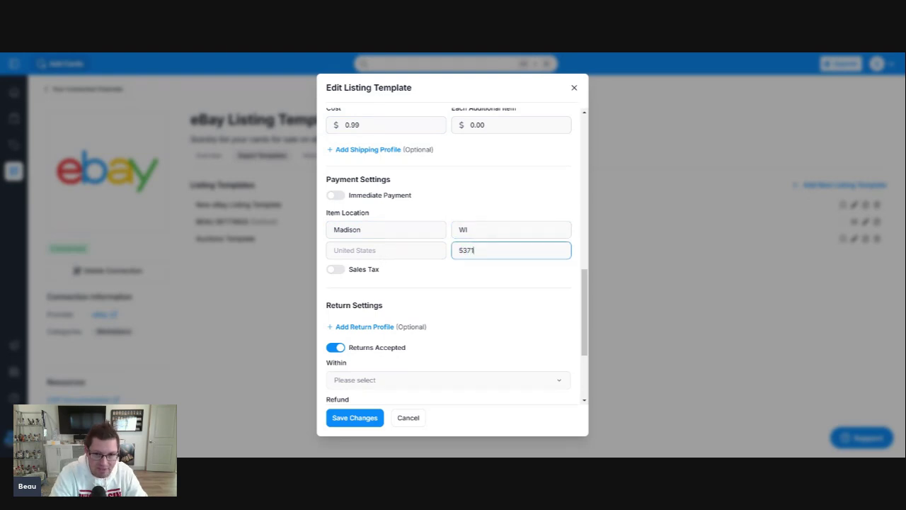
type("7")
scroll(453, 245, "down", 2)
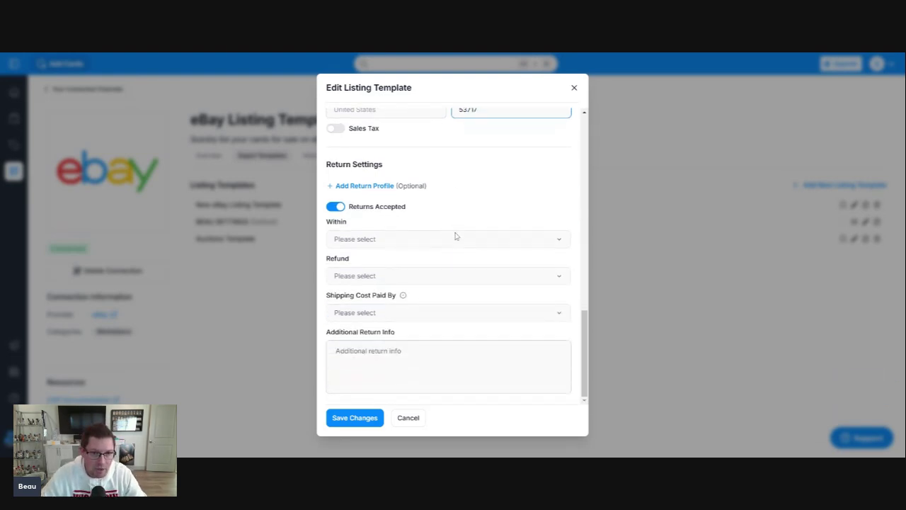
left_click(394, 241)
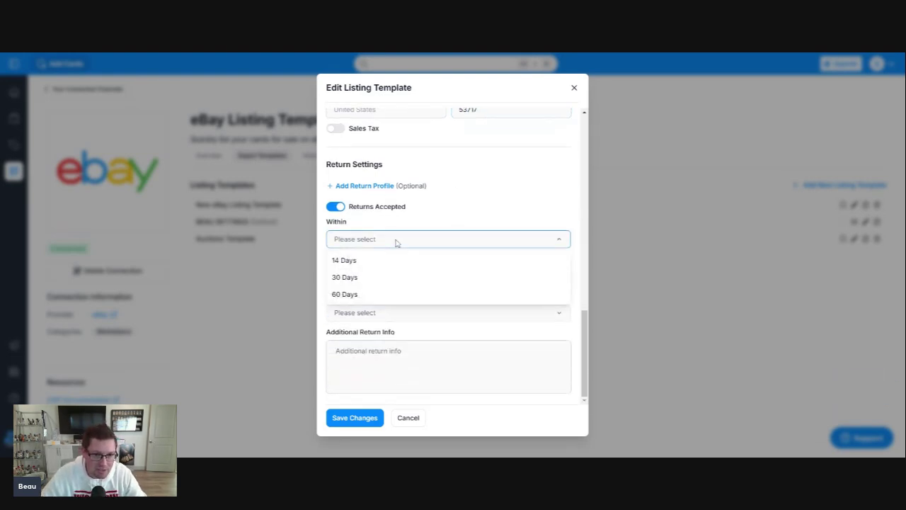
left_click(396, 276)
left_click(372, 277)
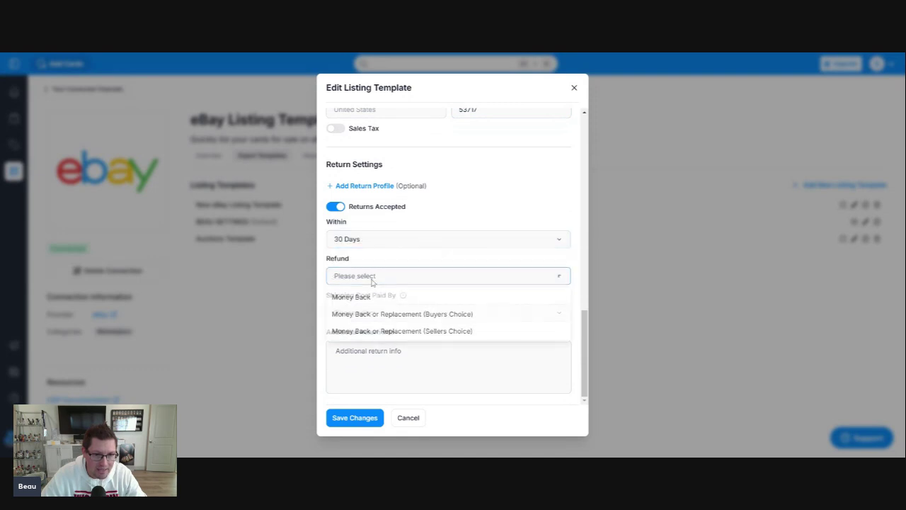
left_click(363, 302)
left_click(361, 314)
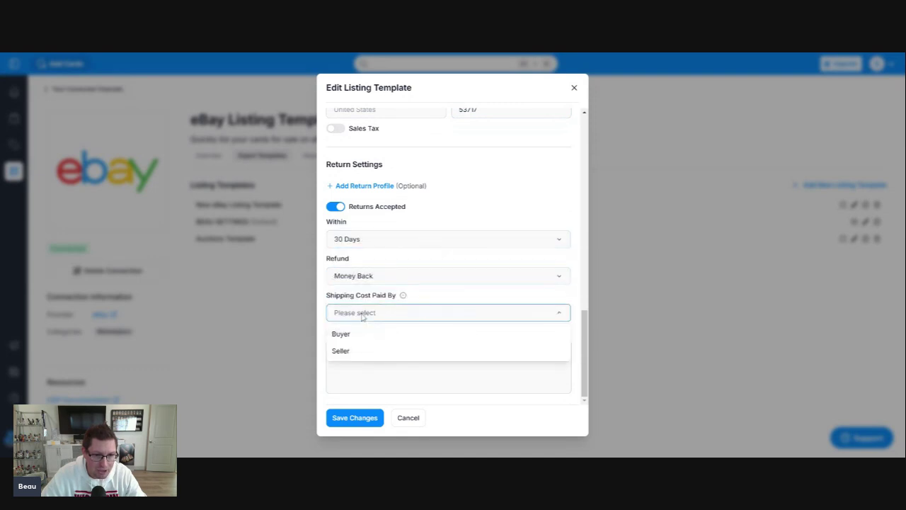
left_click(348, 335)
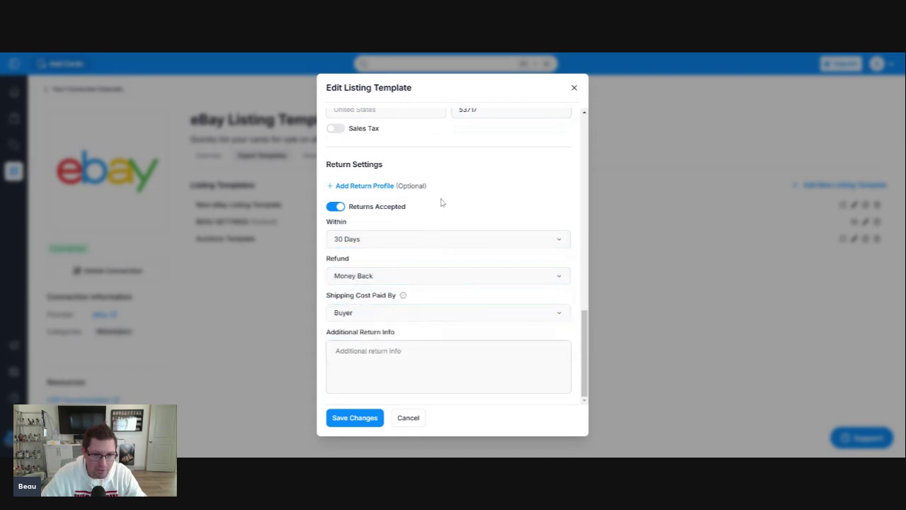
scroll(407, 234, "up", 10)
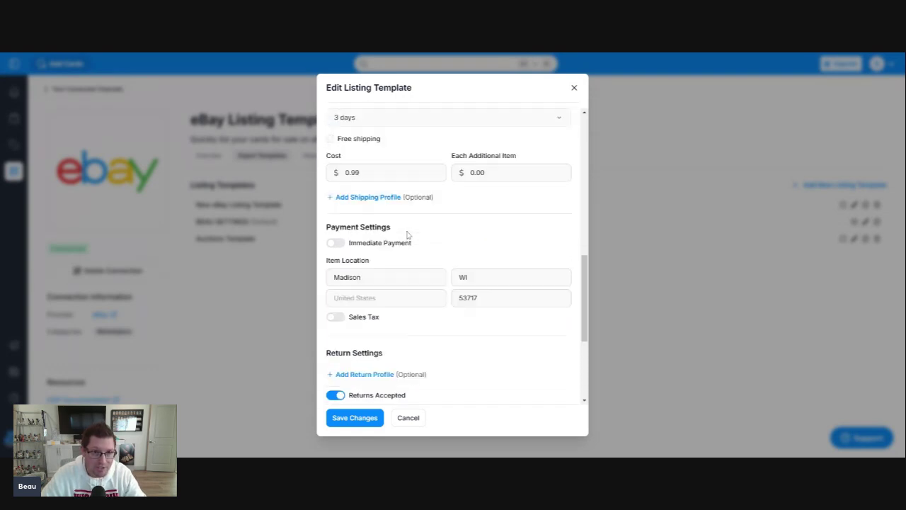
left_click(342, 418)
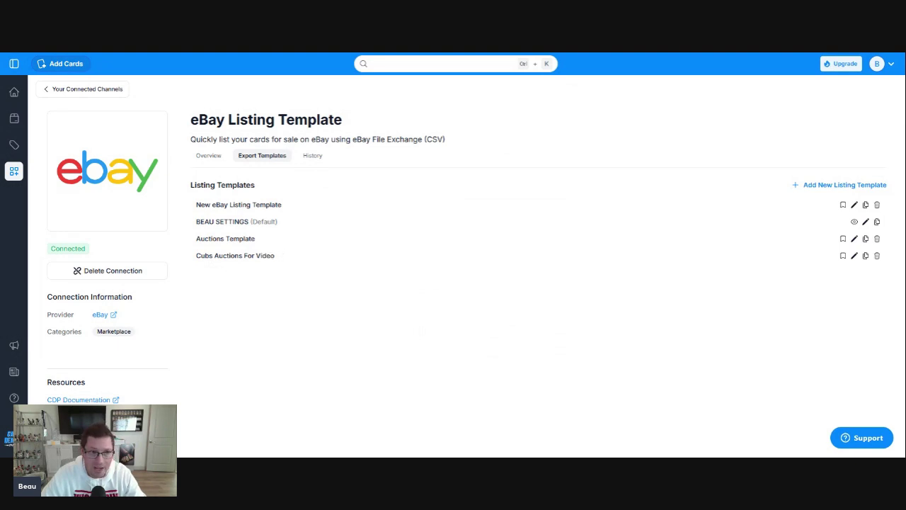
Open batch 29O from the Batches list to view its 38 draft cards
left_click(13, 122)
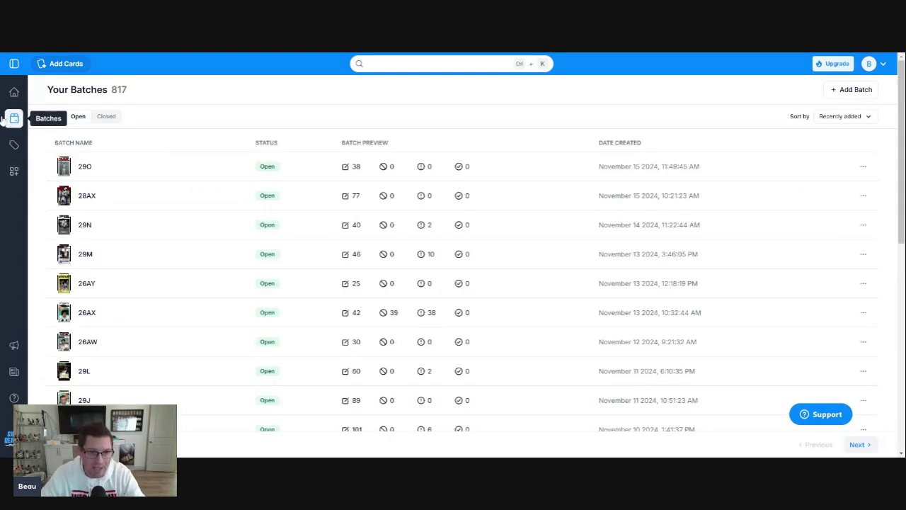
left_click(82, 167)
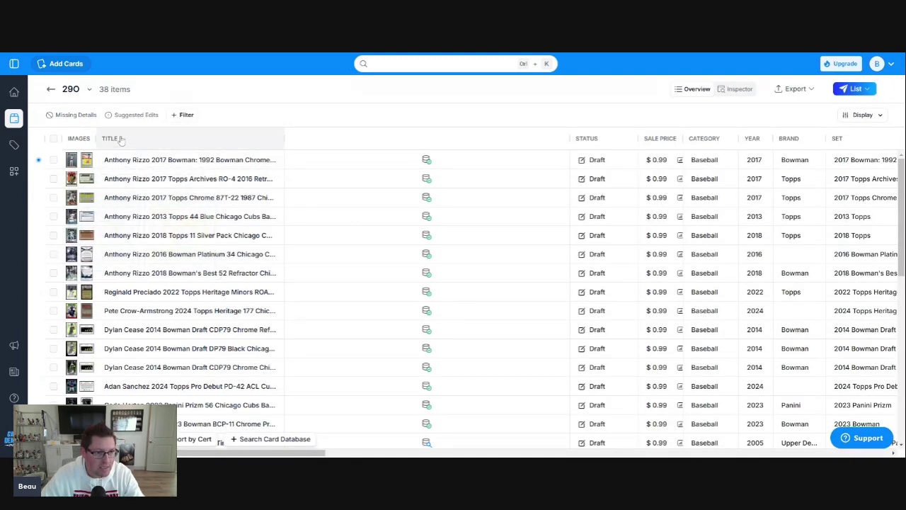
scroll(147, 177, "down", 1)
scroll(147, 177, "down", 4)
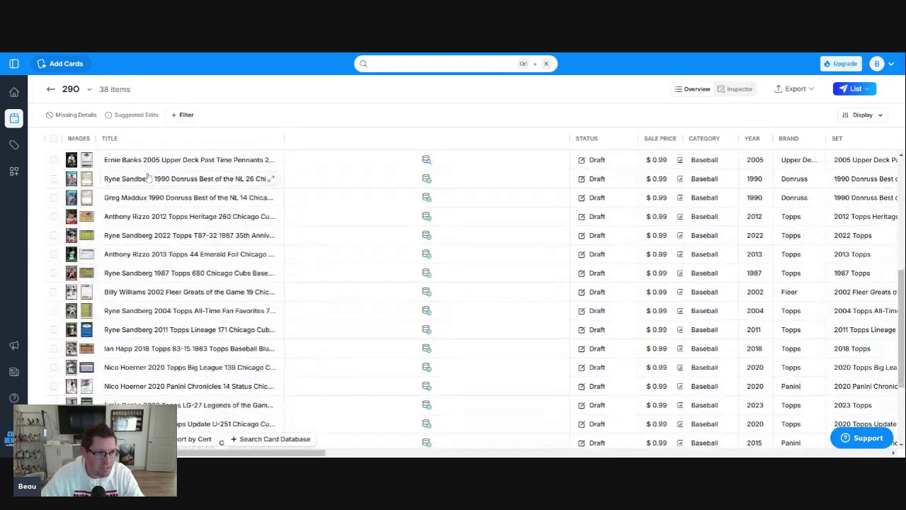
scroll(148, 179, "up", 5)
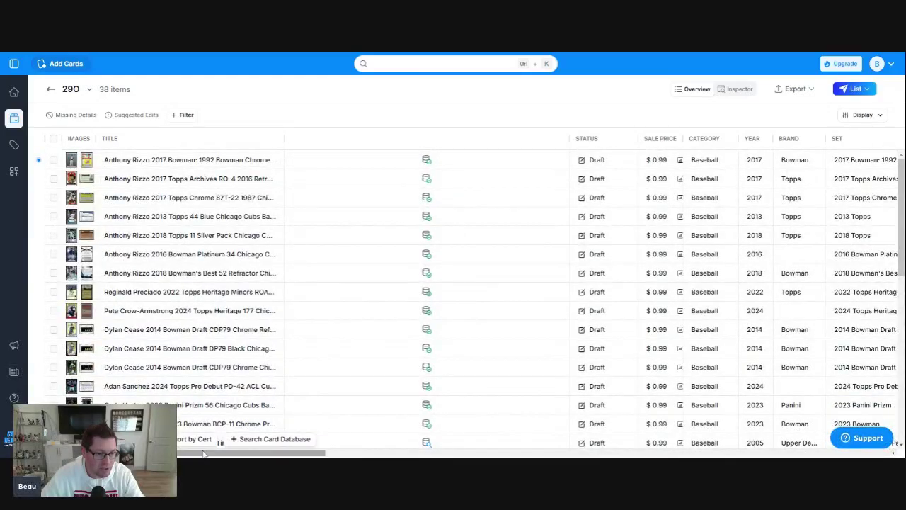
left_click(562, 454)
left_click_drag(563, 455, 177, 454)
scroll(140, 274, "down", 3)
scroll(140, 274, "down", 5)
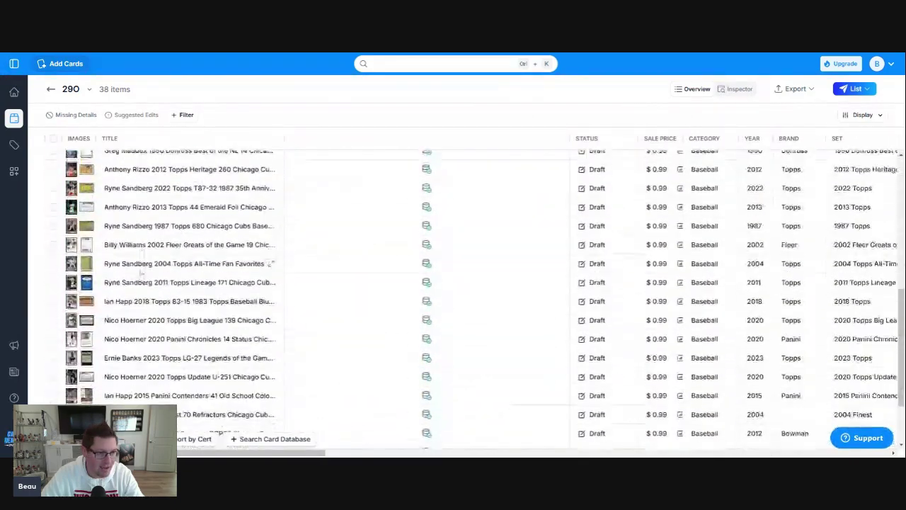
scroll(141, 279, "up", 5)
scroll(142, 281, "up", 3)
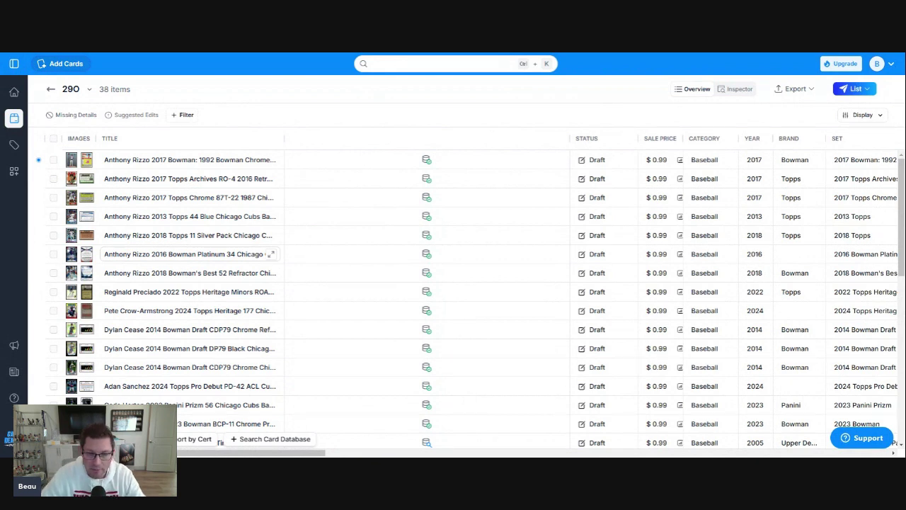
Open the eBay export template editor from the Export menu, showing BEAU SETTINGS
left_click(786, 90)
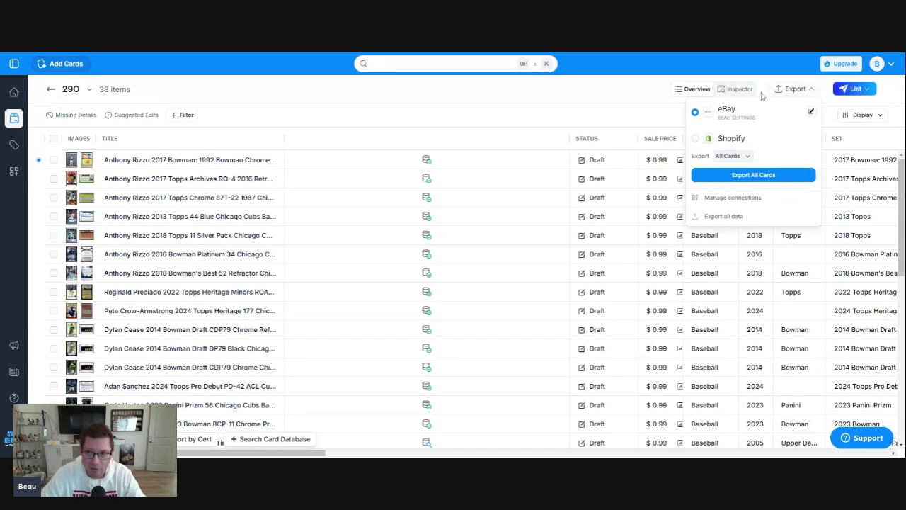
left_click(809, 90)
left_click(809, 90)
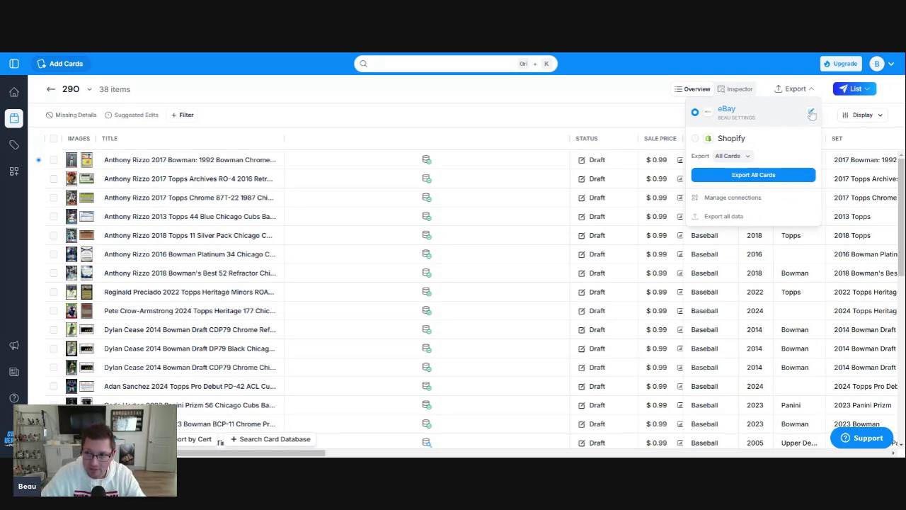
left_click(811, 115)
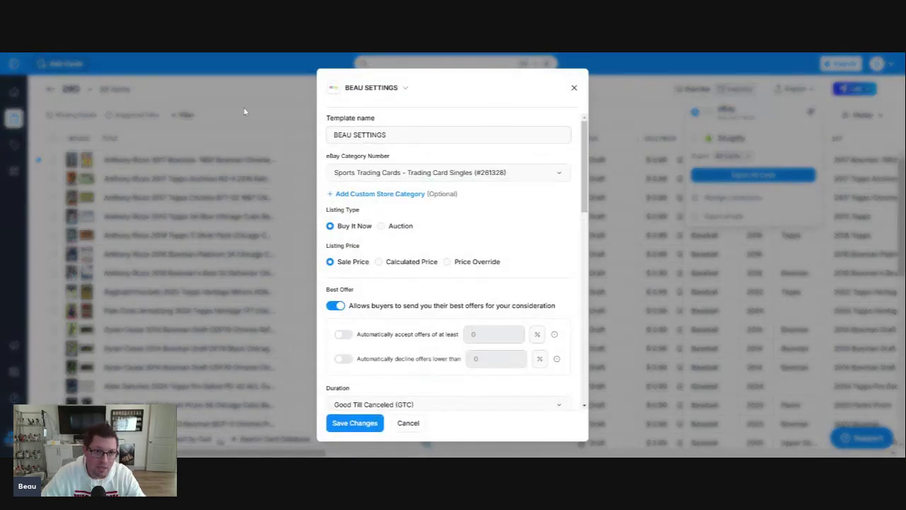
Switch the eBay export template to Cubs Auctions For Video and save it
left_click(373, 90)
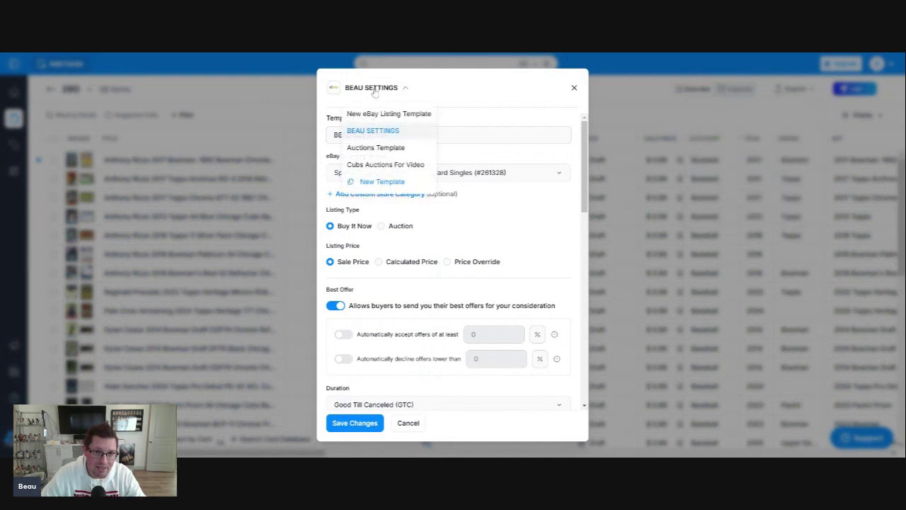
left_click(368, 166)
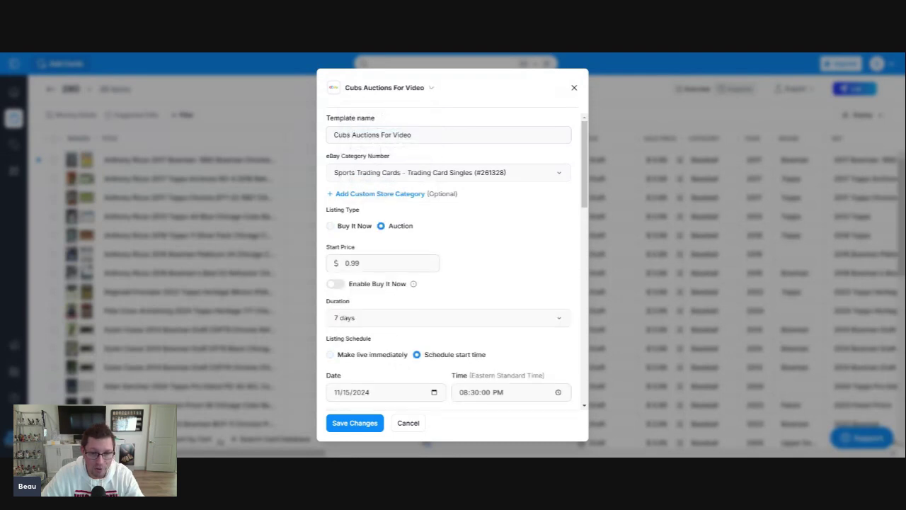
scroll(355, 150, "down", 1)
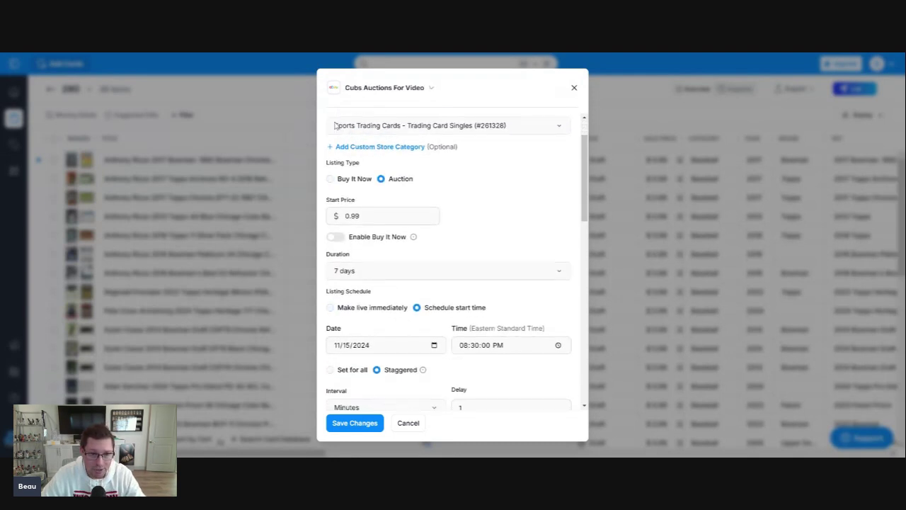
scroll(355, 150, "down", 1)
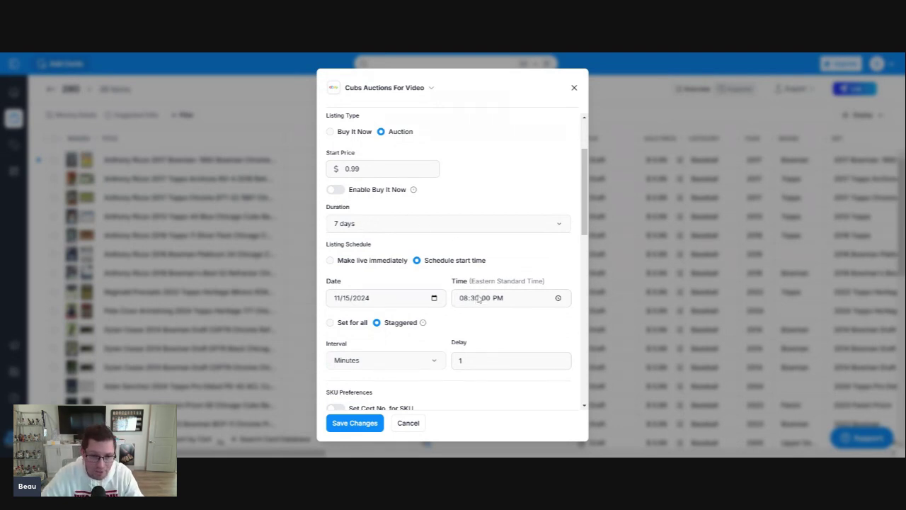
scroll(446, 265, "up", 2)
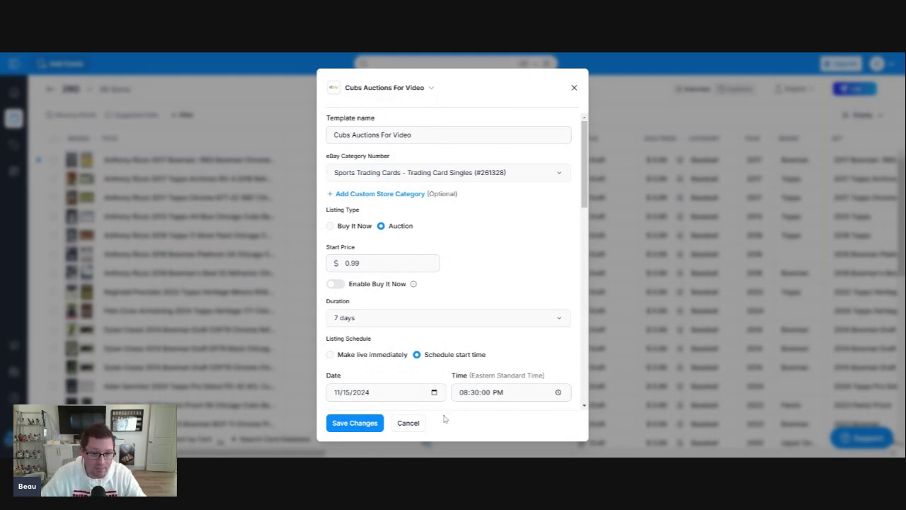
left_click(338, 423)
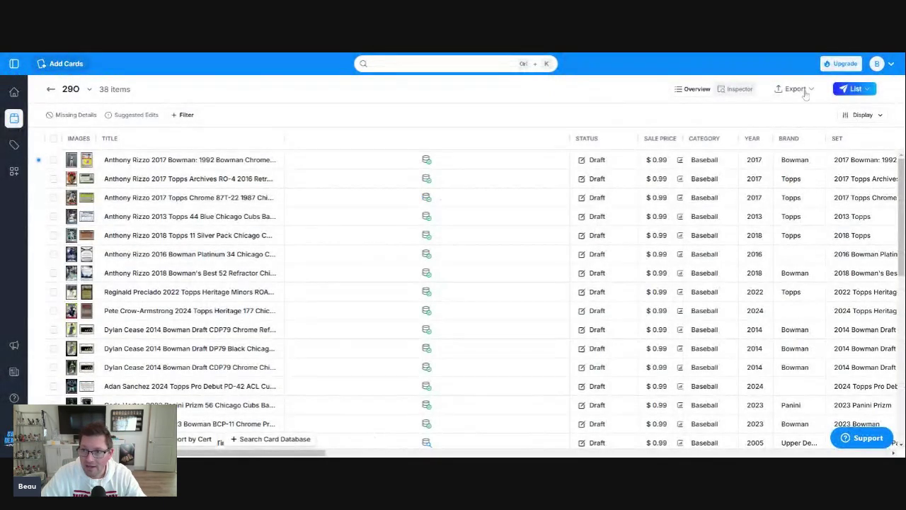
Export all 38 cards of batch 29O to eBay without reviewing
left_click(799, 89)
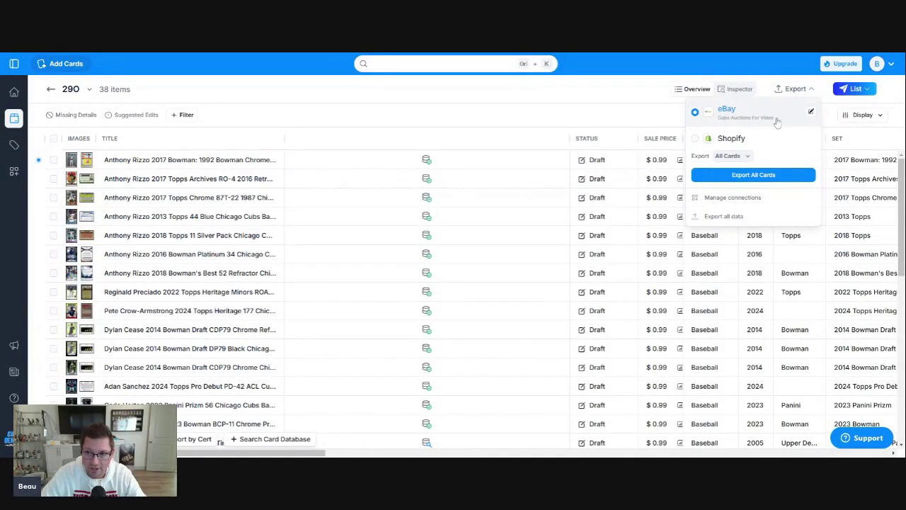
left_click(738, 177)
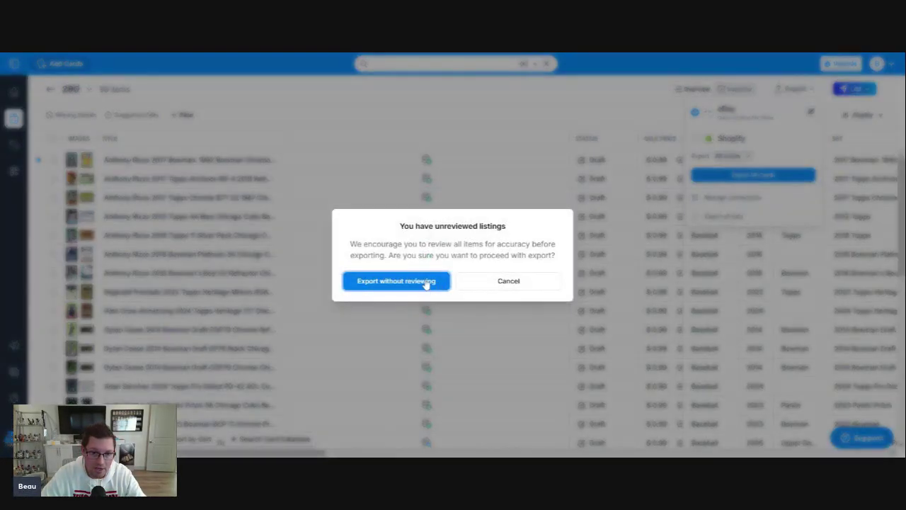
left_click(410, 284)
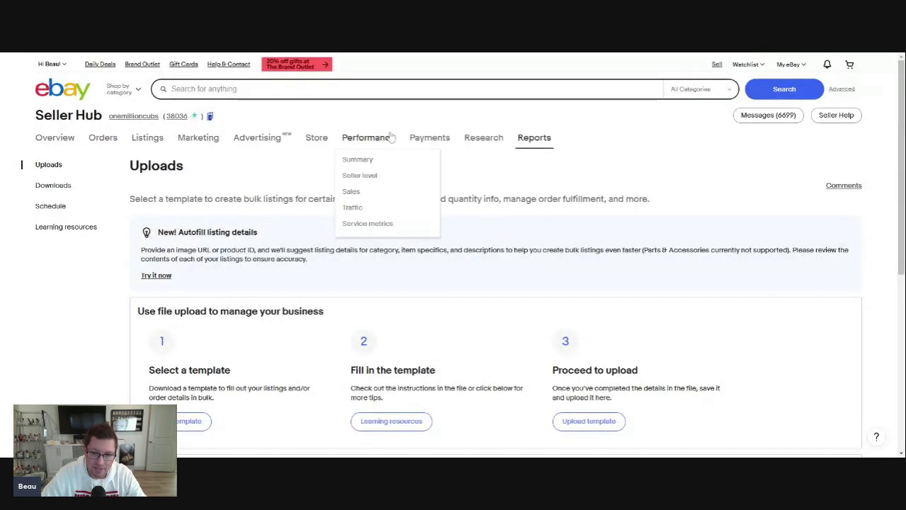
From Reports > Uploads, bring up the Upload template file dialog for the batch listings
mouse_move(309, 141)
mouse_move(531, 138)
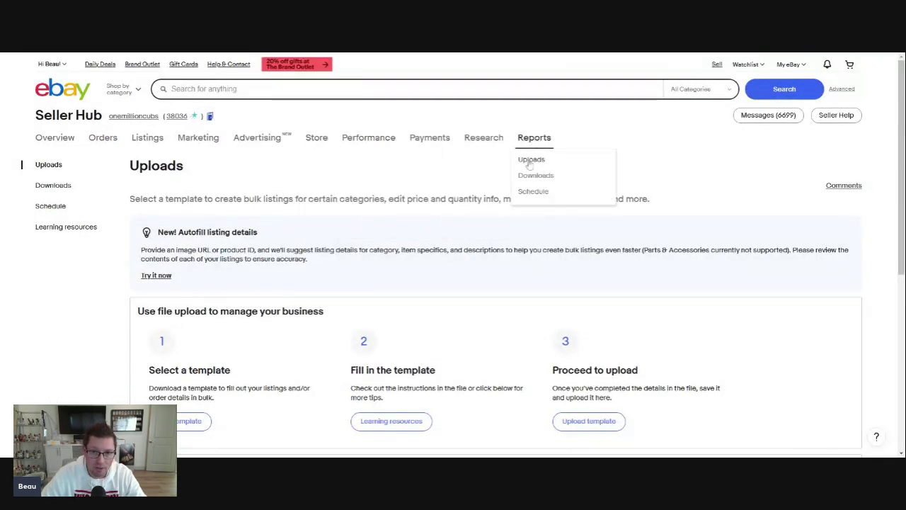
scroll(408, 187, "down", 2)
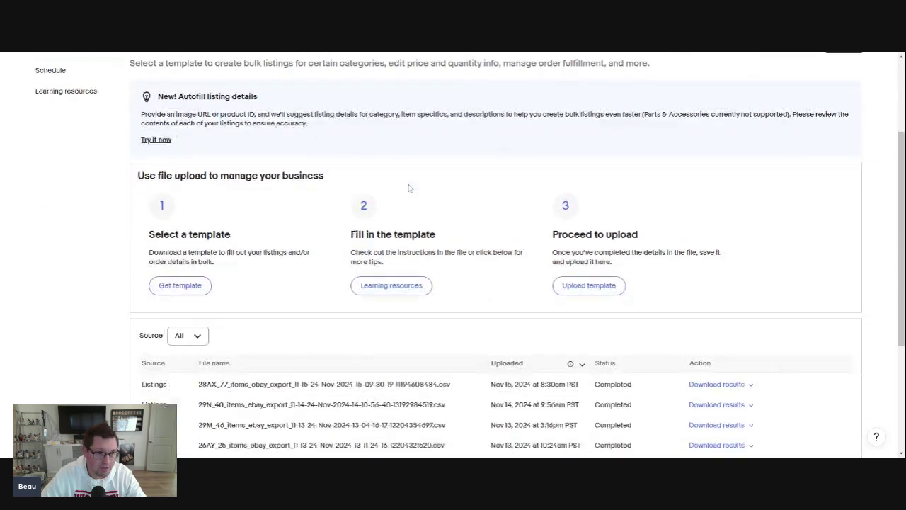
scroll(409, 187, "down", 1)
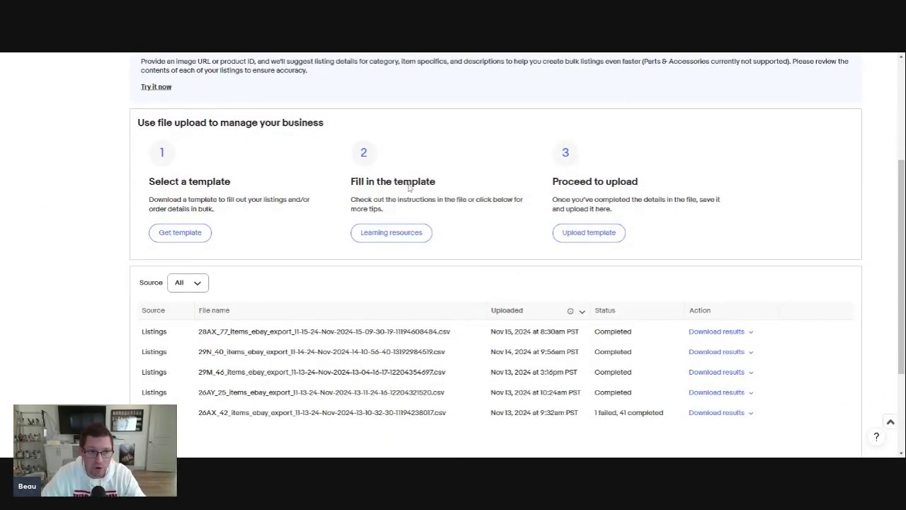
left_click(573, 234)
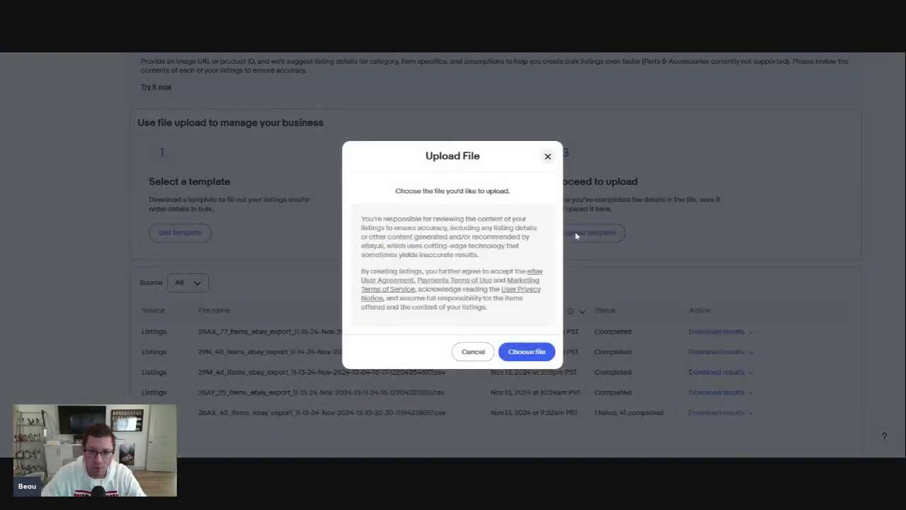
Begin choosing the exported 29O 38-item CSV file to upload
left_click(524, 352)
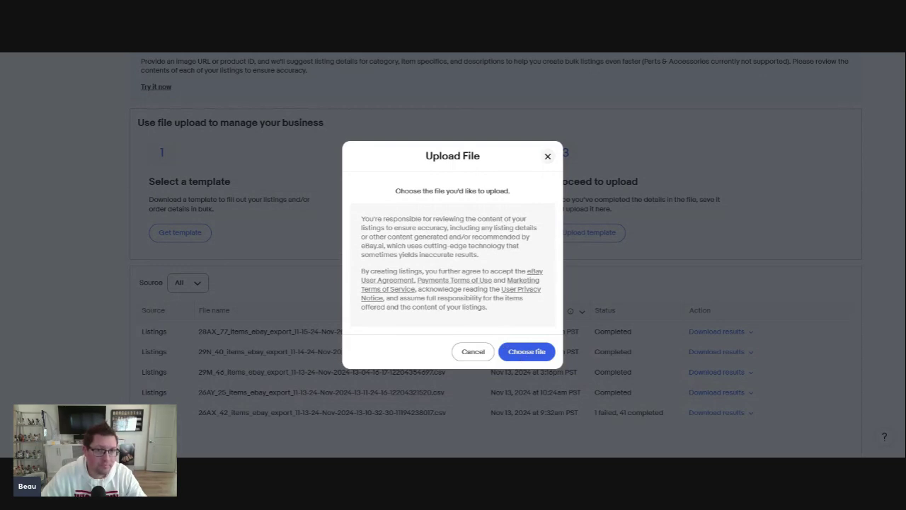